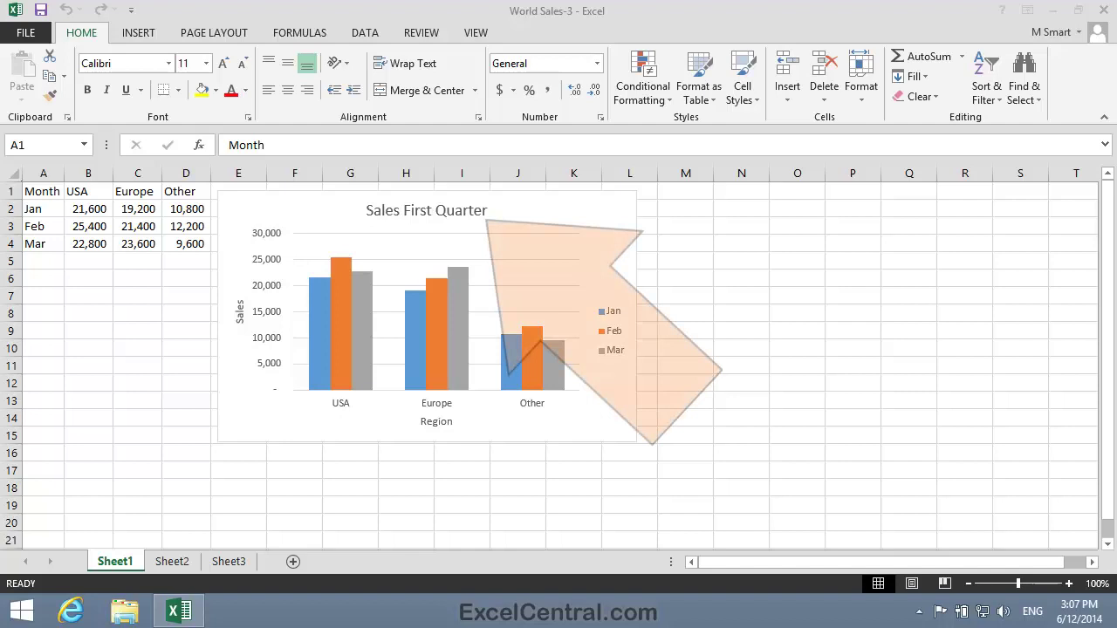
Open the Format Chart Title pane for the Sales First Quarter title
{"action": "left_click", "coordinate": [444, 214]}
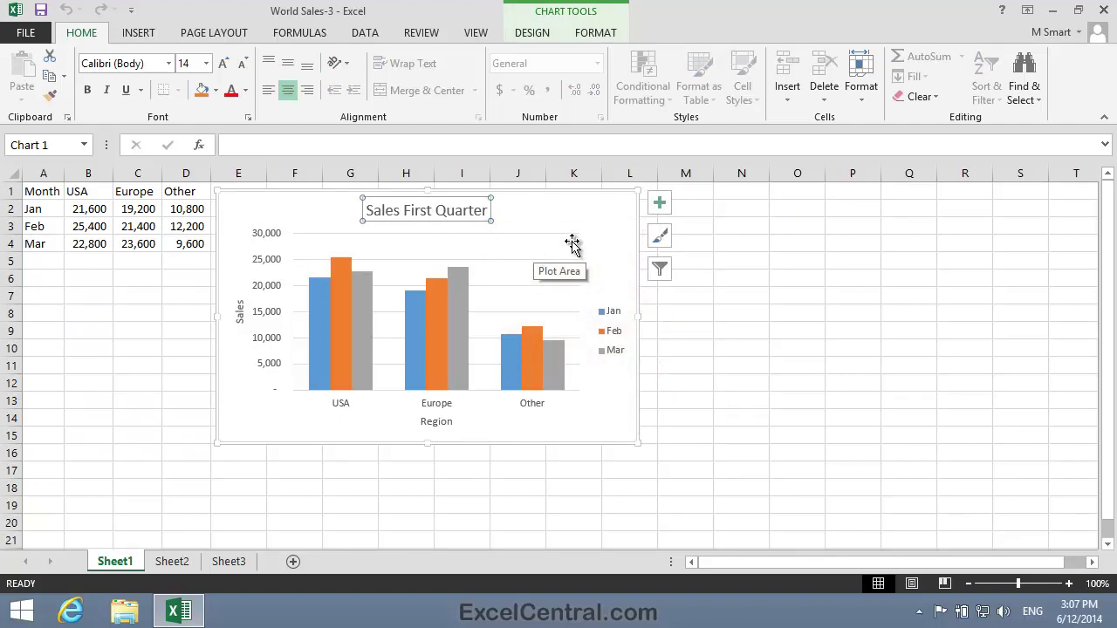
{"action": "right_click", "coordinate": [452, 215]}
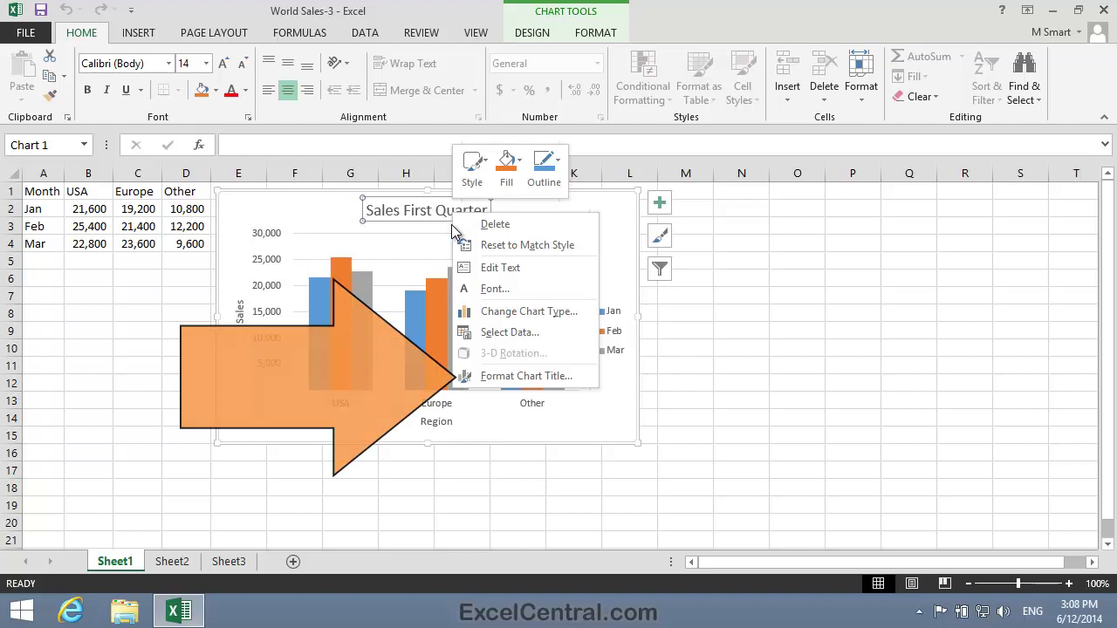
{"action": "left_click", "coordinate": [521, 376]}
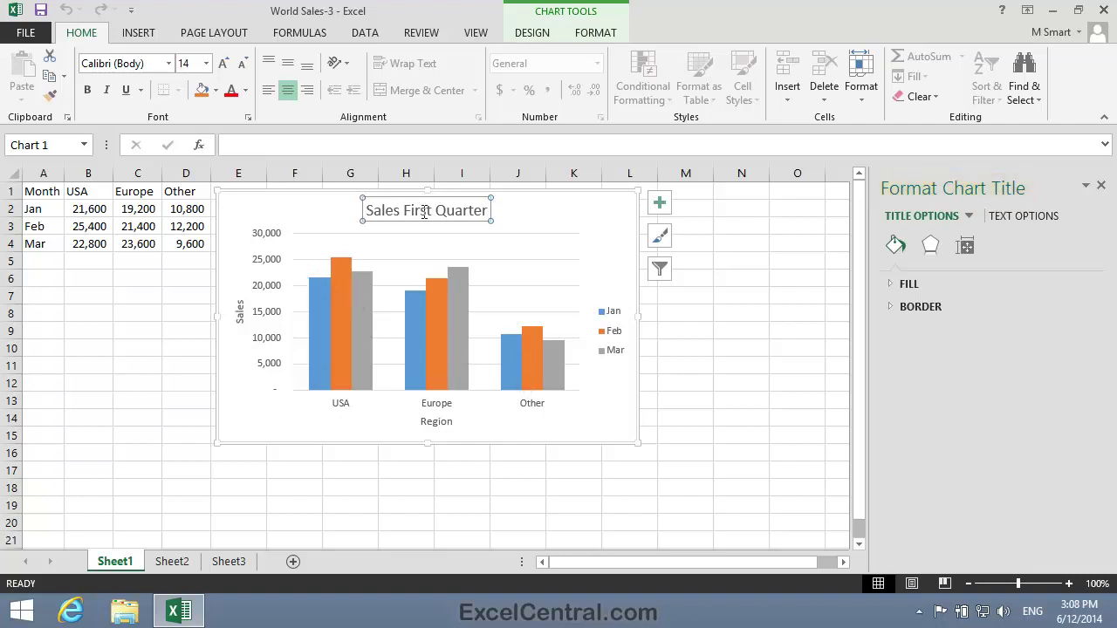
{"action": "left_click", "coordinate": [273, 291]}
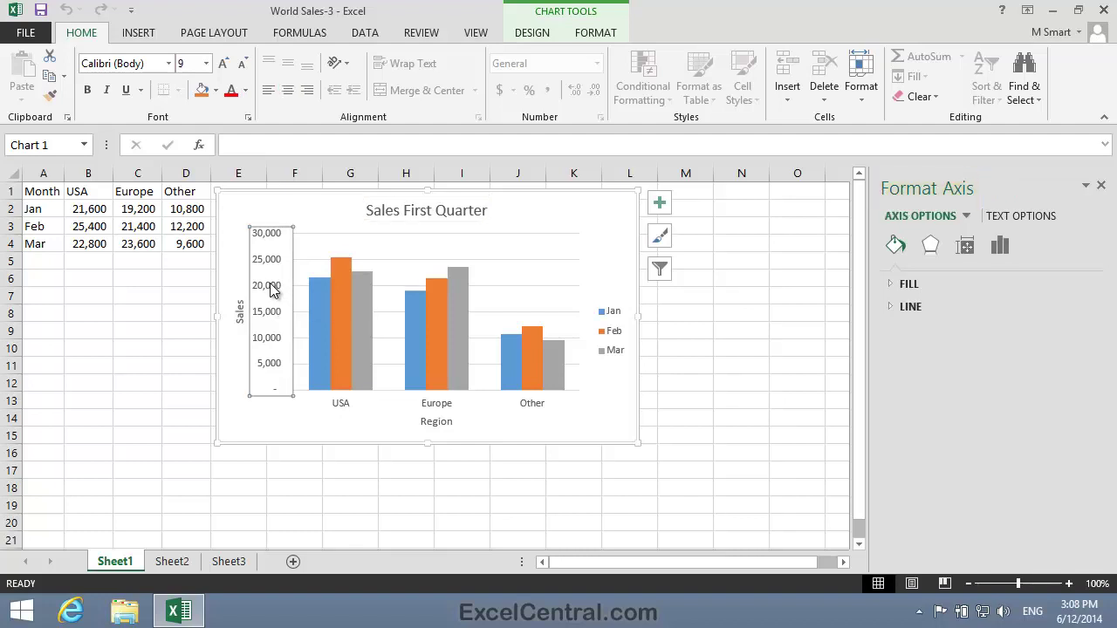
{"action": "left_click", "coordinate": [612, 356]}
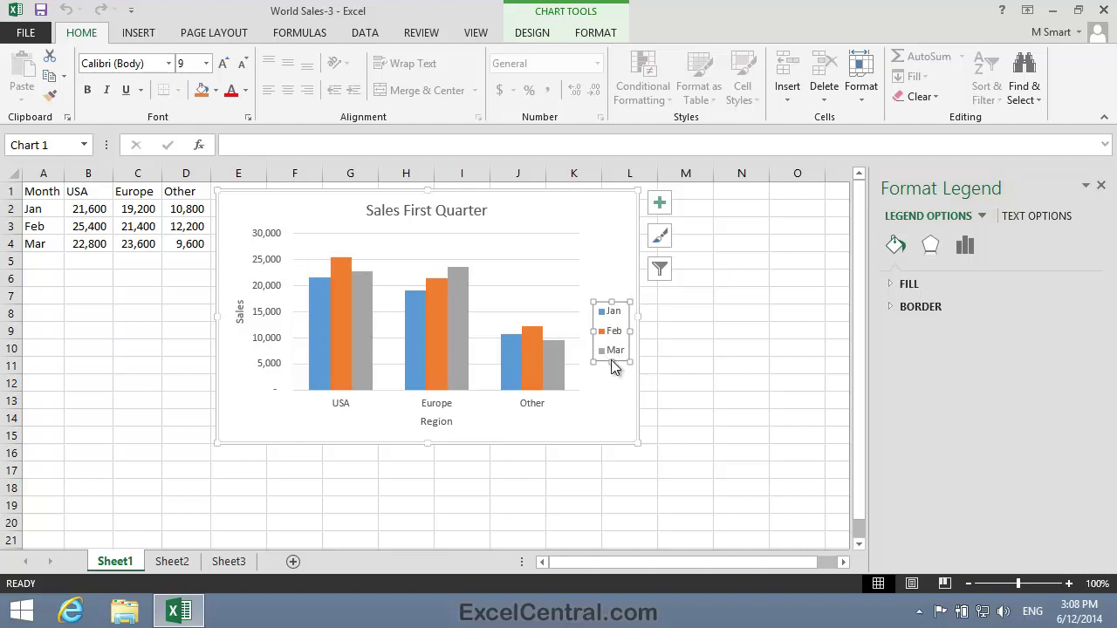
{"action": "left_click", "coordinate": [431, 214]}
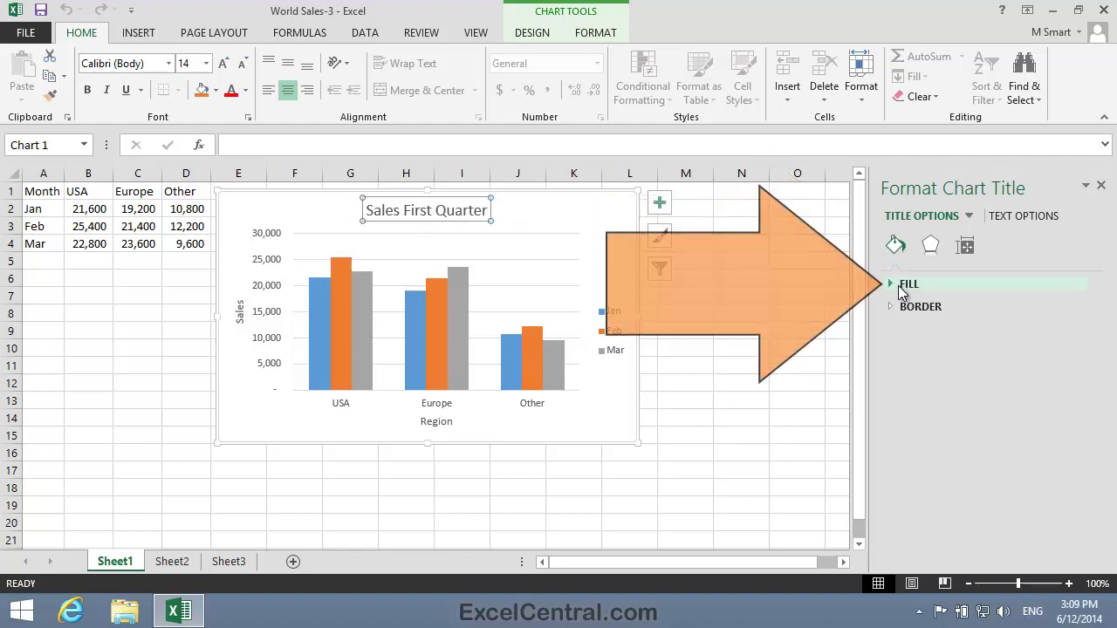
Fill the chart title with solid light blue at 80% transparency
{"action": "left_click", "coordinate": [900, 286]}
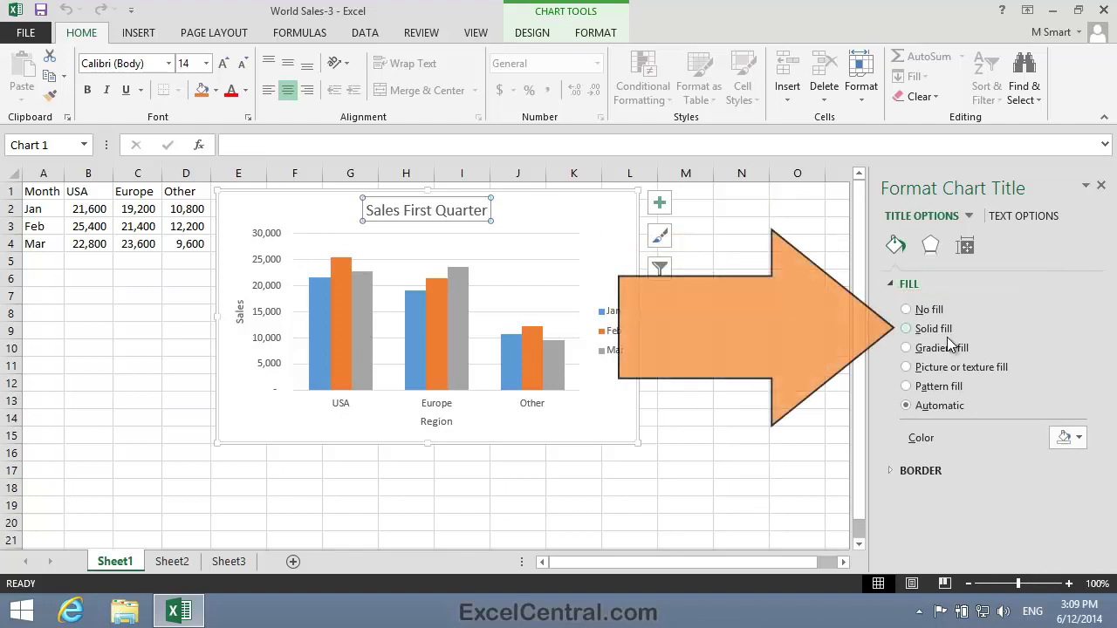
{"action": "left_click", "coordinate": [908, 329]}
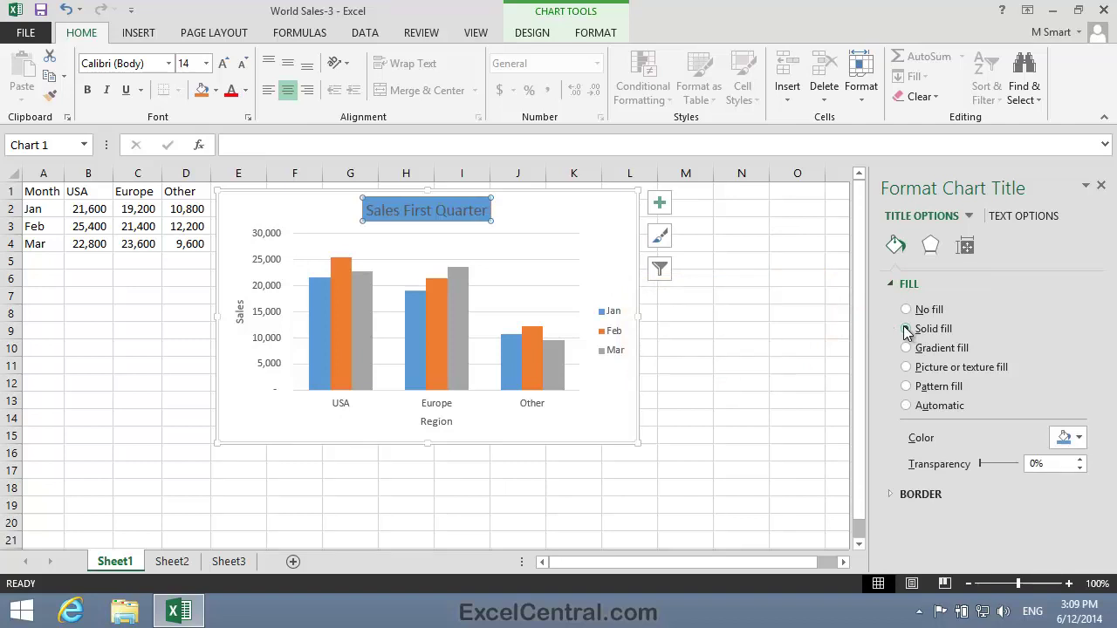
{"action": "left_click", "coordinate": [1073, 447]}
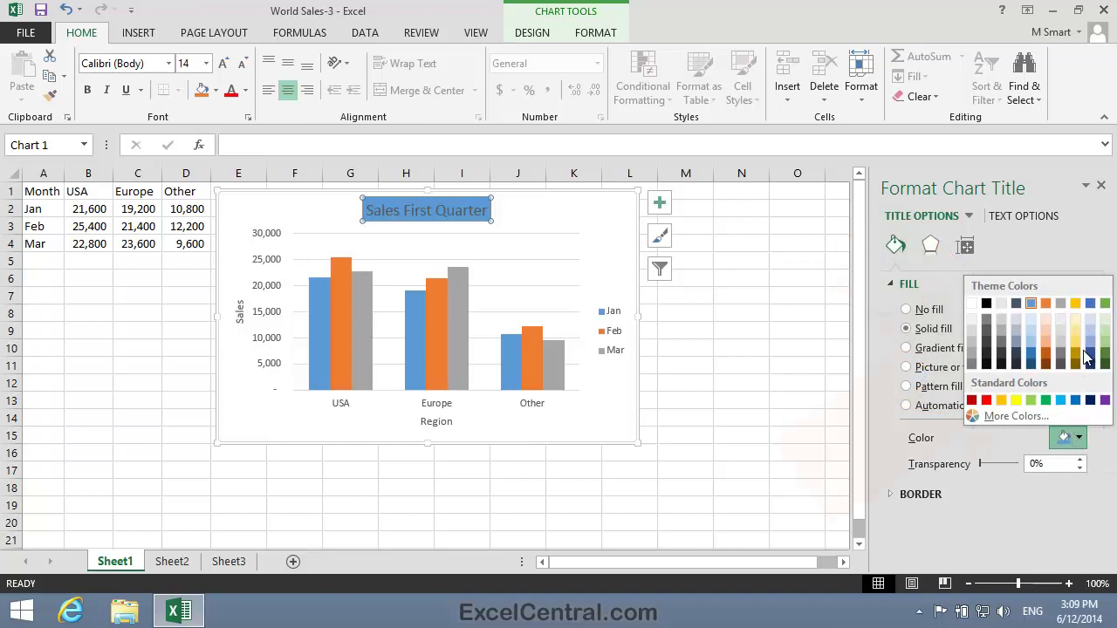
{"action": "left_click", "coordinate": [1032, 321]}
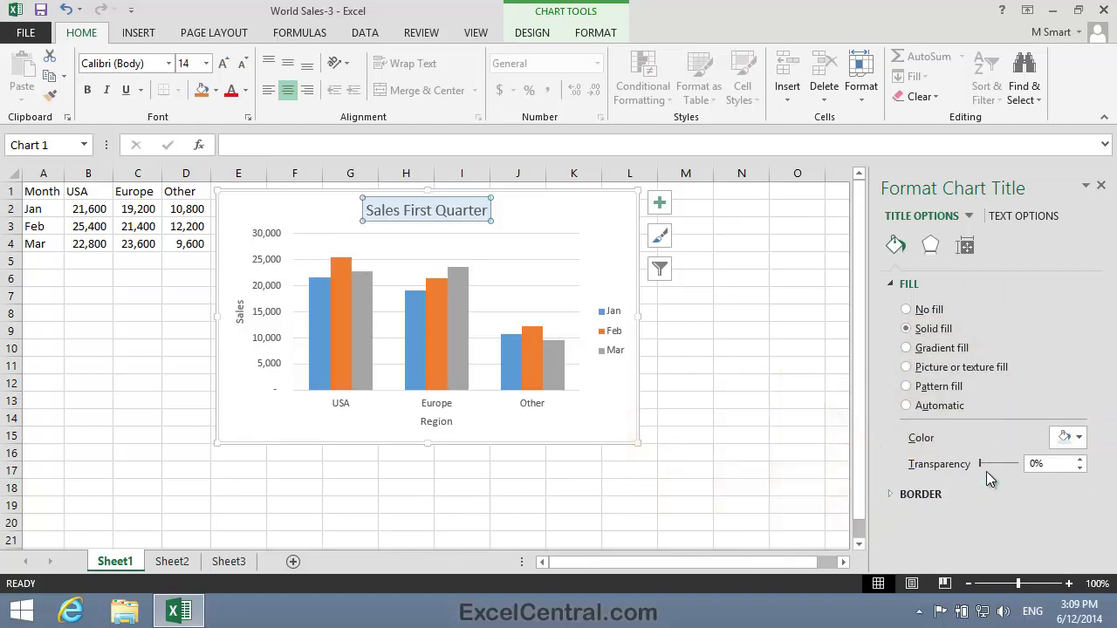
{"action": "left_click_drag", "start_coordinate": [981, 464], "coordinate": [1003, 471]}
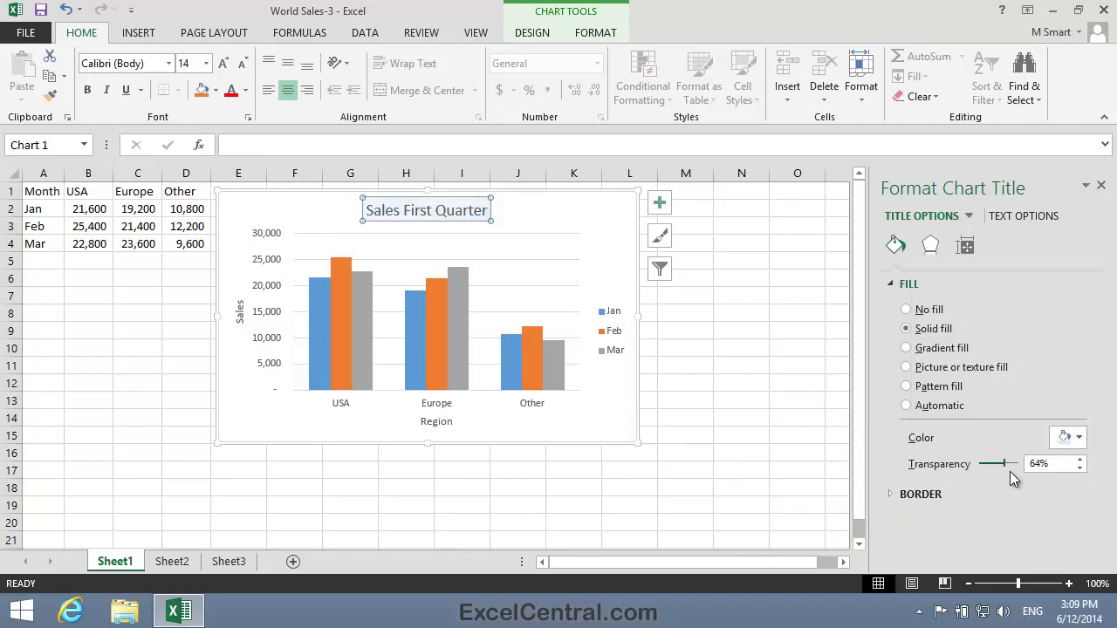
{"action": "mouse_move", "coordinate": [1014, 471]}
{"action": "left_mouse_down"}
{"action": "mouse_move", "coordinate": [1030, 471]}
{"action": "mouse_move", "coordinate": [979, 467]}
{"action": "left_mouse_up"}
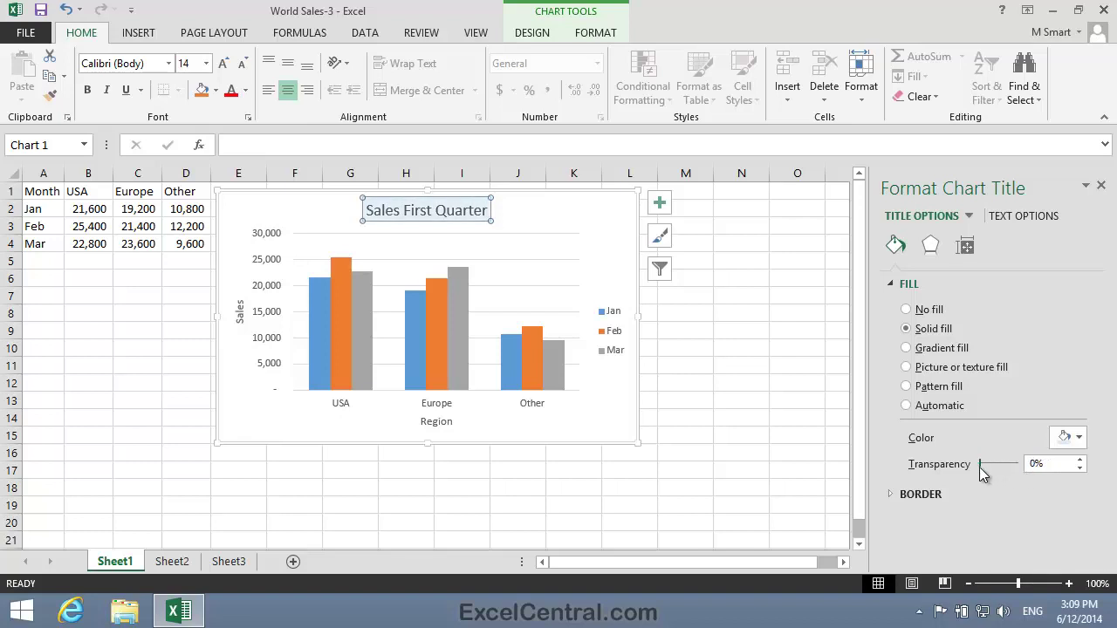
{"action": "left_click", "coordinate": [1048, 465]}
{"action": "type", "text": "0"}
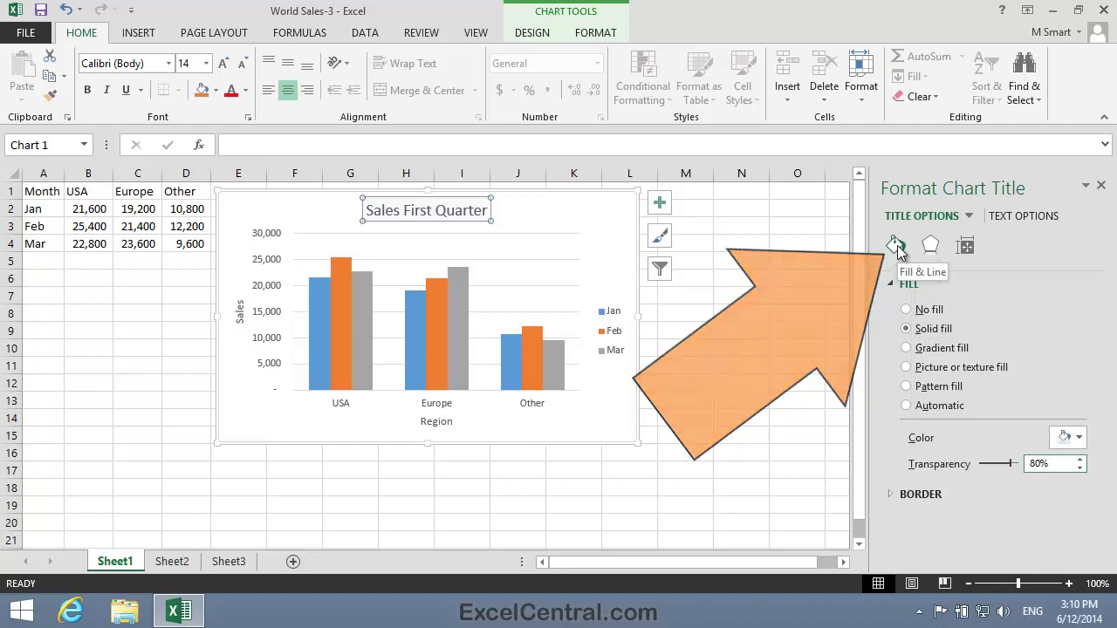
Outline the chart title with a solid black 1 pt border
{"action": "left_click", "coordinate": [903, 494]}
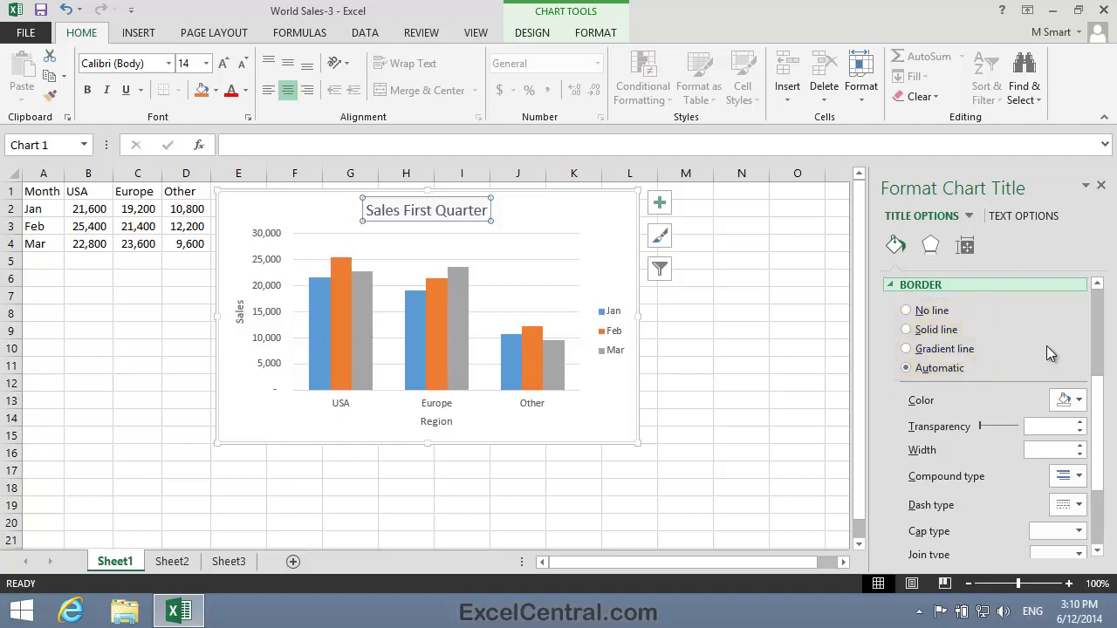
{"action": "left_click", "coordinate": [907, 333]}
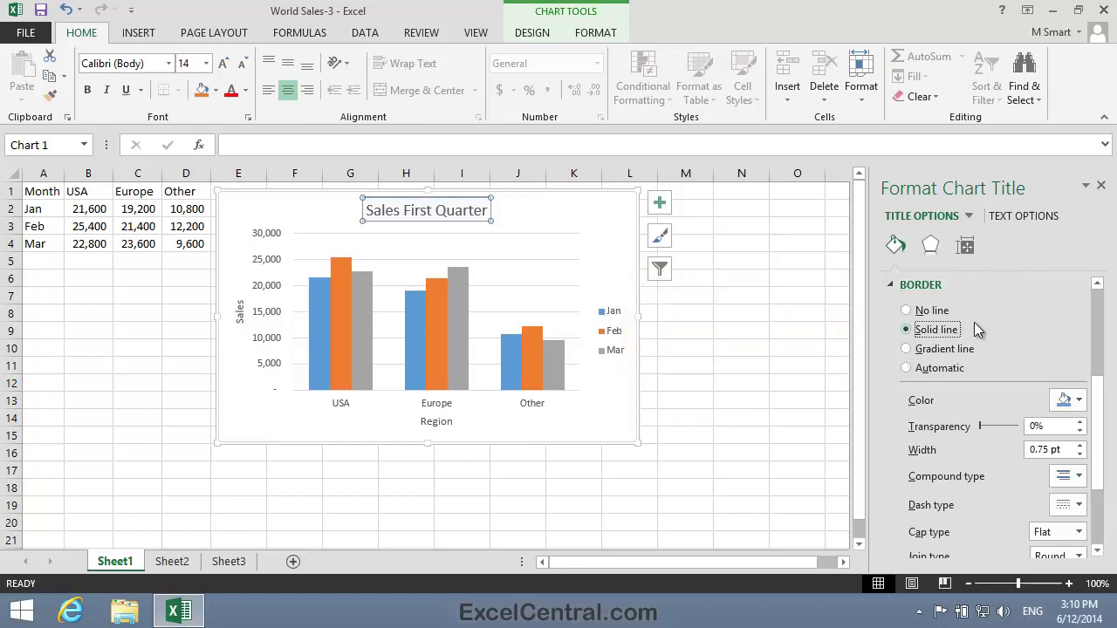
{"action": "left_click", "coordinate": [1066, 403]}
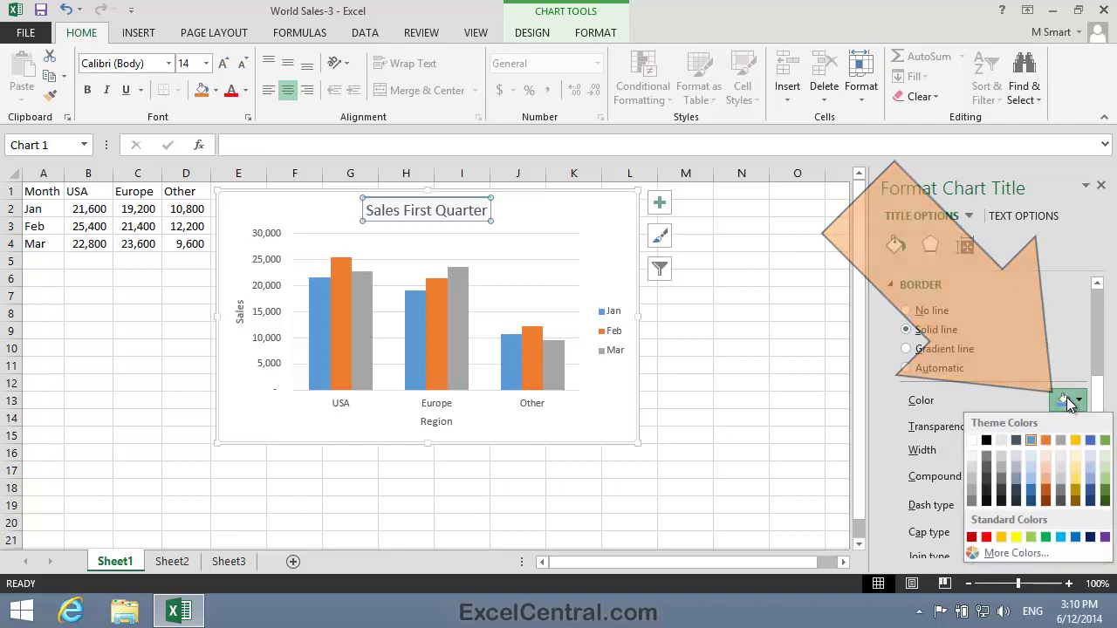
{"action": "left_click", "coordinate": [986, 440]}
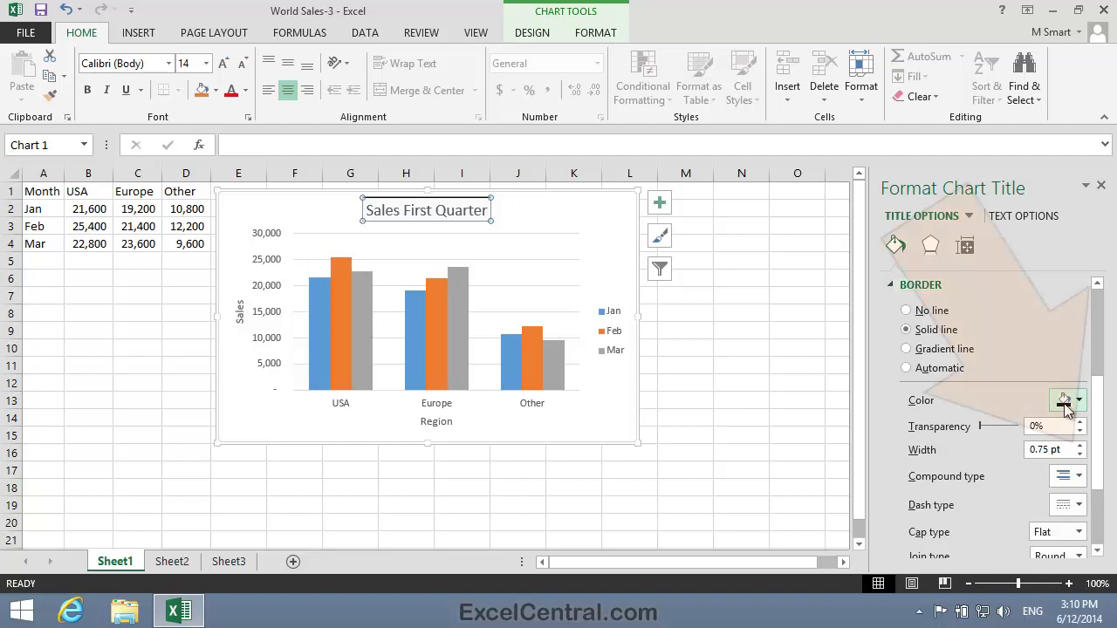
{"action": "left_click", "coordinate": [1080, 445]}
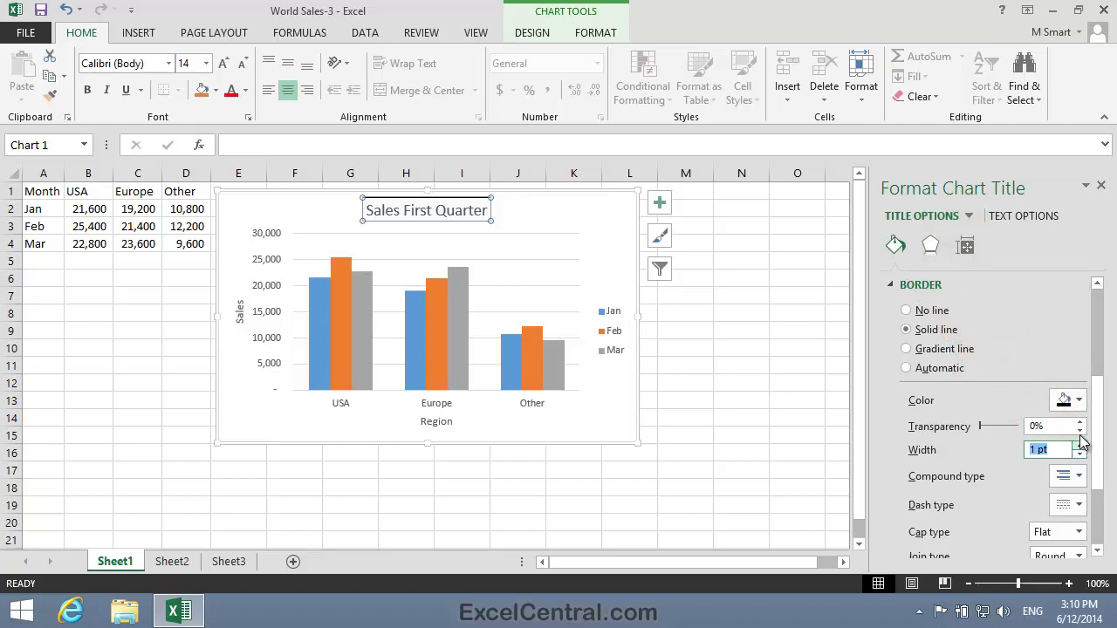
{"action": "left_click", "coordinate": [271, 291]}
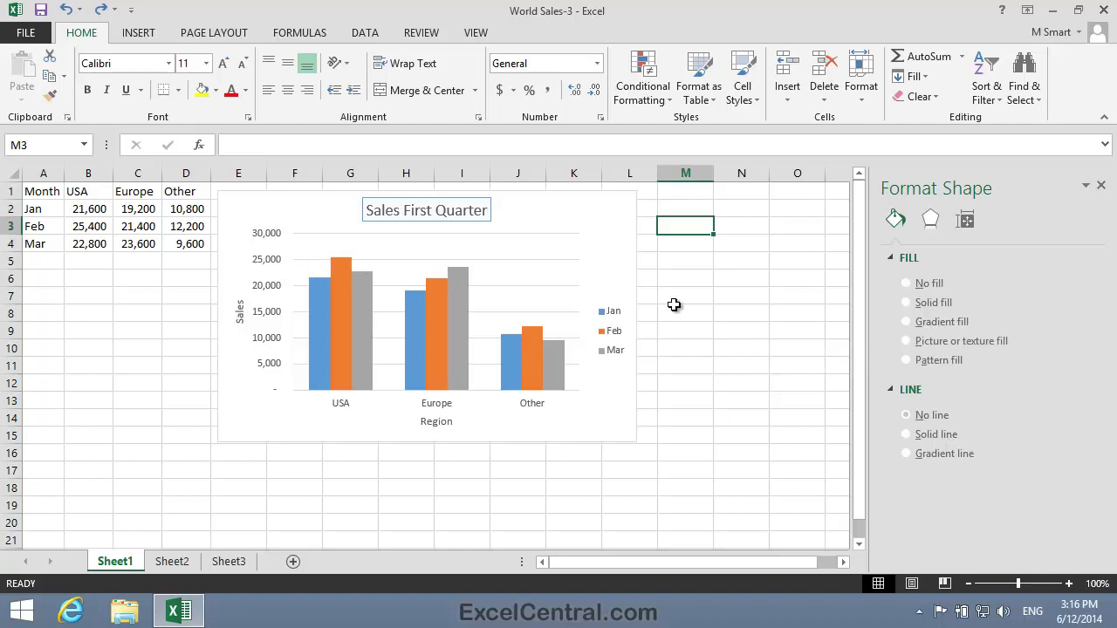
{"action": "left_click", "coordinate": [237, 469]}
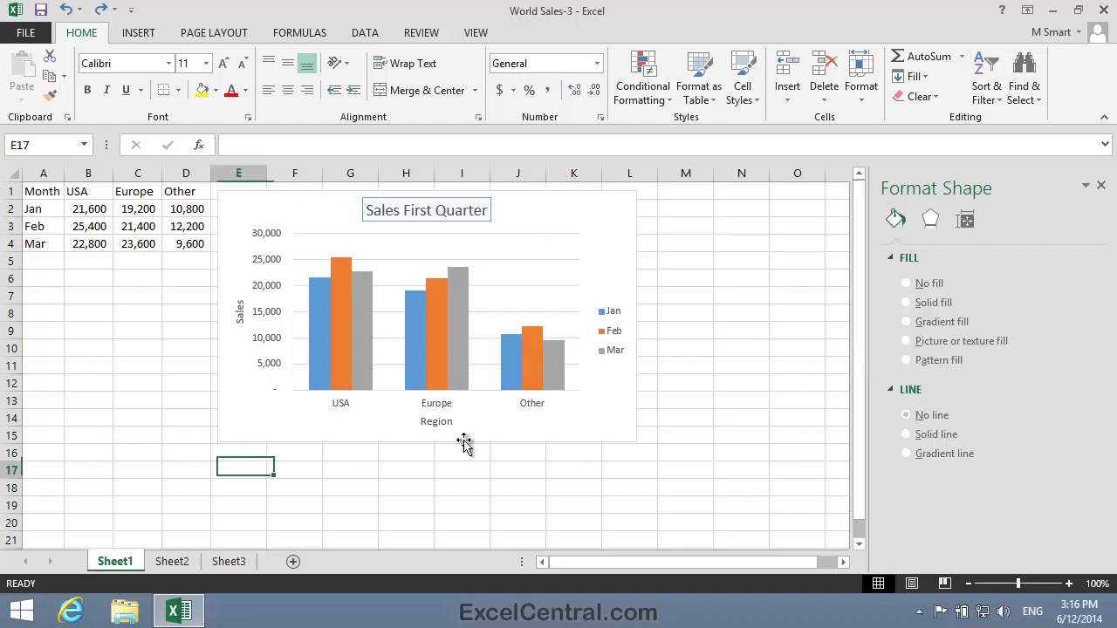
{"action": "left_click_drag", "start_coordinate": [575, 417], "coordinate": [627, 423]}
{"action": "type", "text": "Sale"}
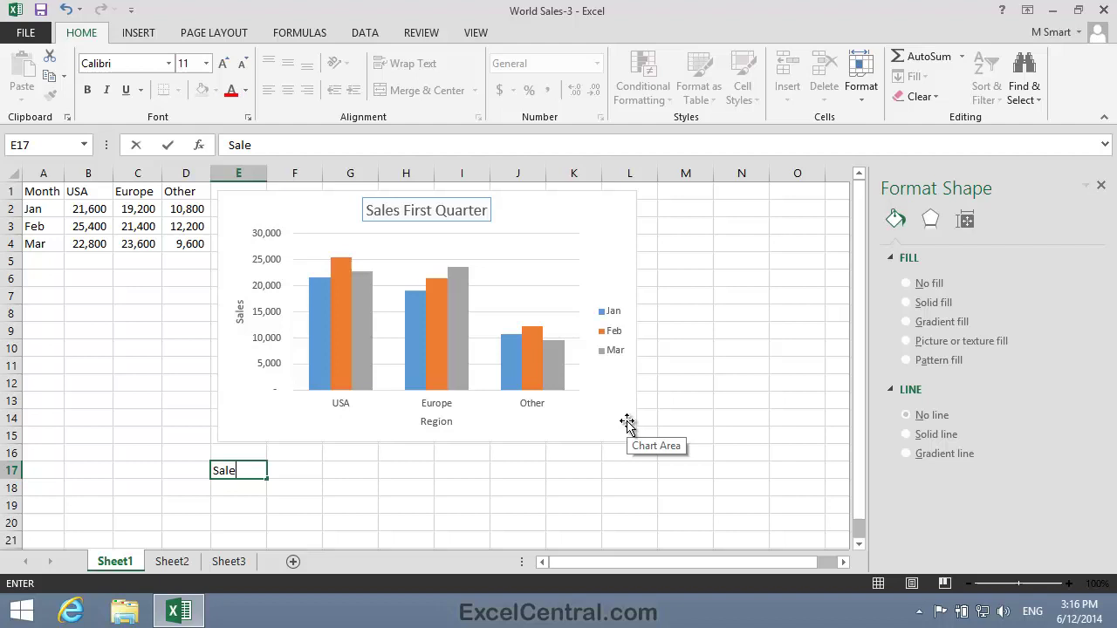
{"action": "type", "text": "s Summary"}
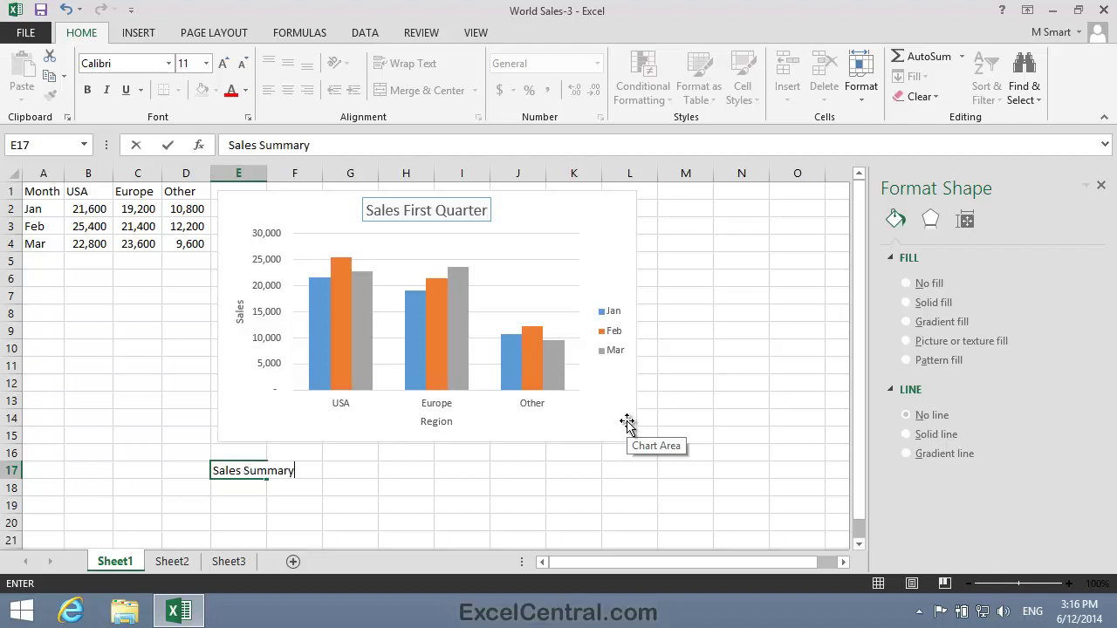
{"action": "key", "text": "Return"}
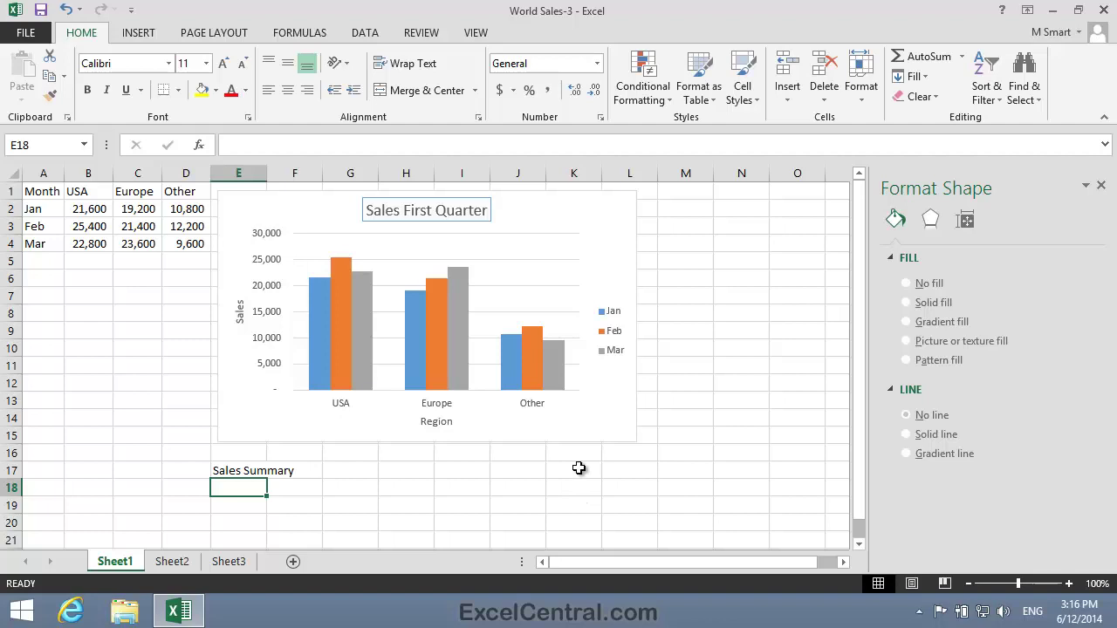
Link the chart title to cell E17 with the formula =E17, so it reads Sales Summary
{"action": "left_click", "coordinate": [430, 197]}
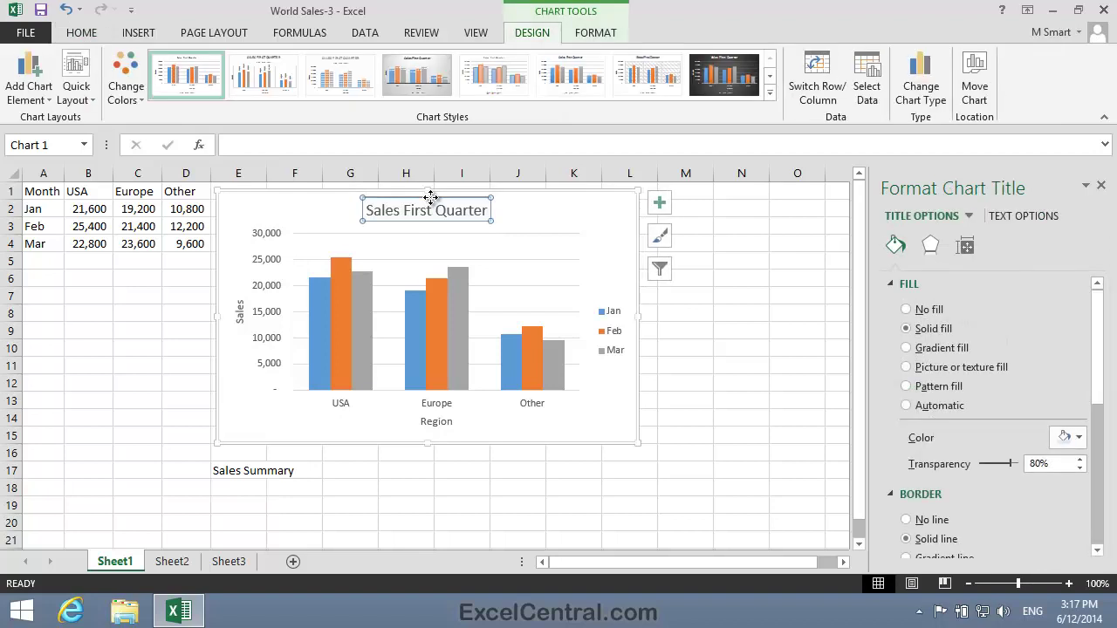
{"action": "left_click", "coordinate": [234, 144]}
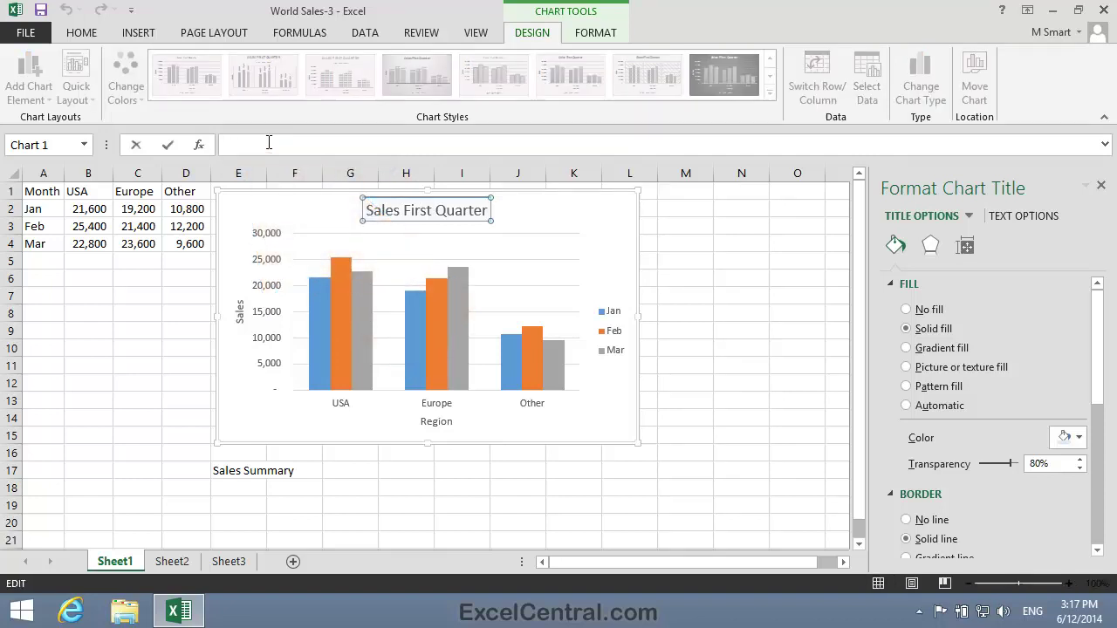
{"action": "type", "text": "="}
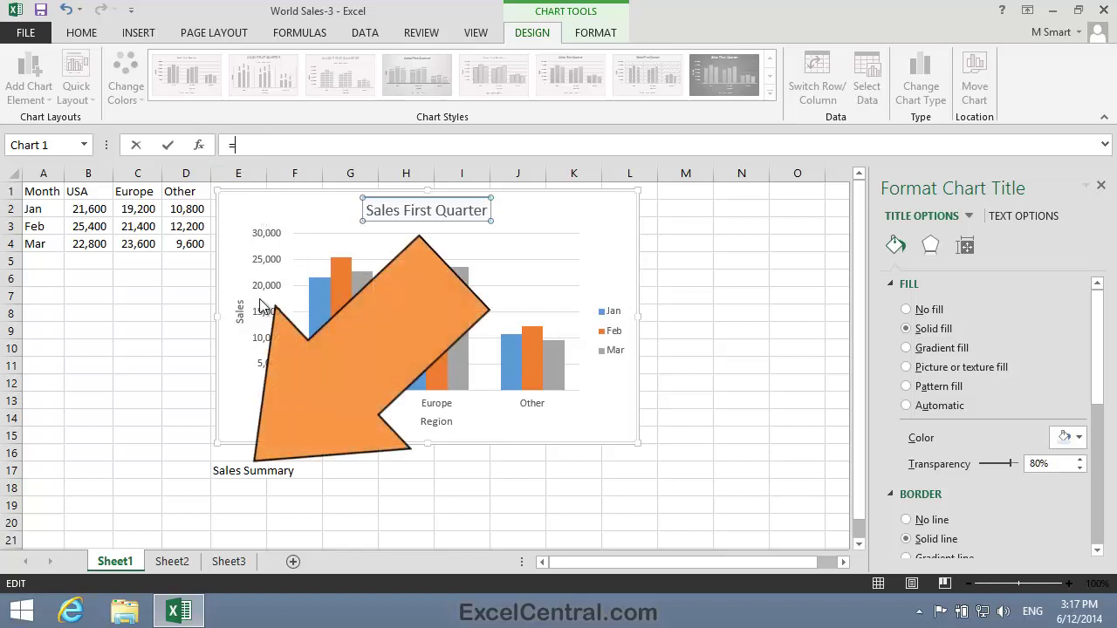
{"action": "left_click", "coordinate": [234, 468]}
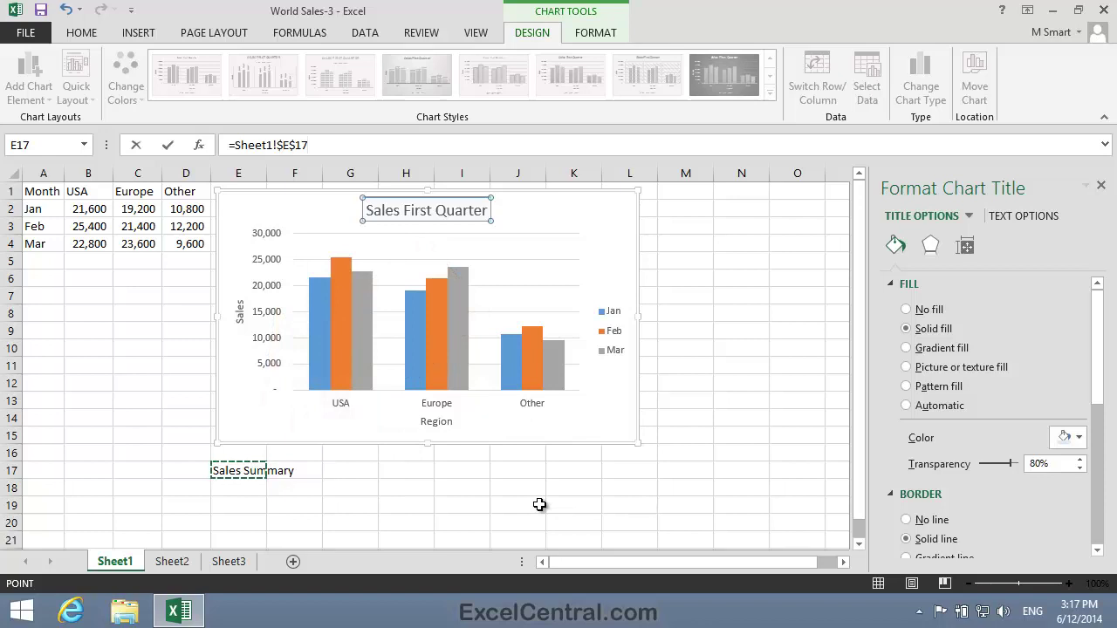
{"action": "key", "text": "Return"}
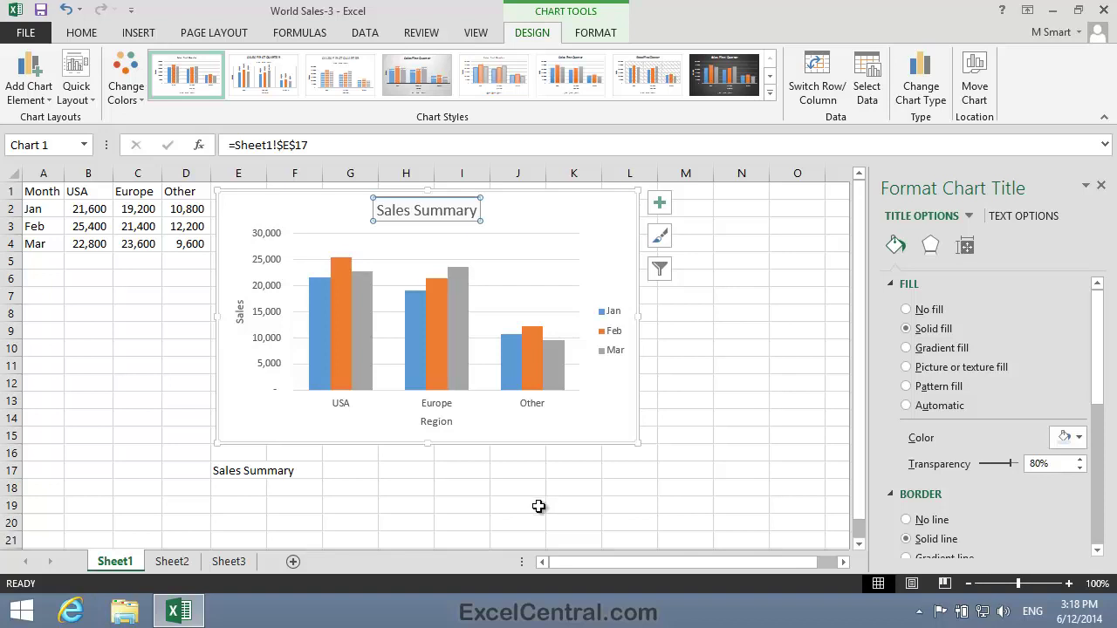
Enter 'test' in cell E17 to check the title link
{"action": "left_click", "coordinate": [247, 473]}
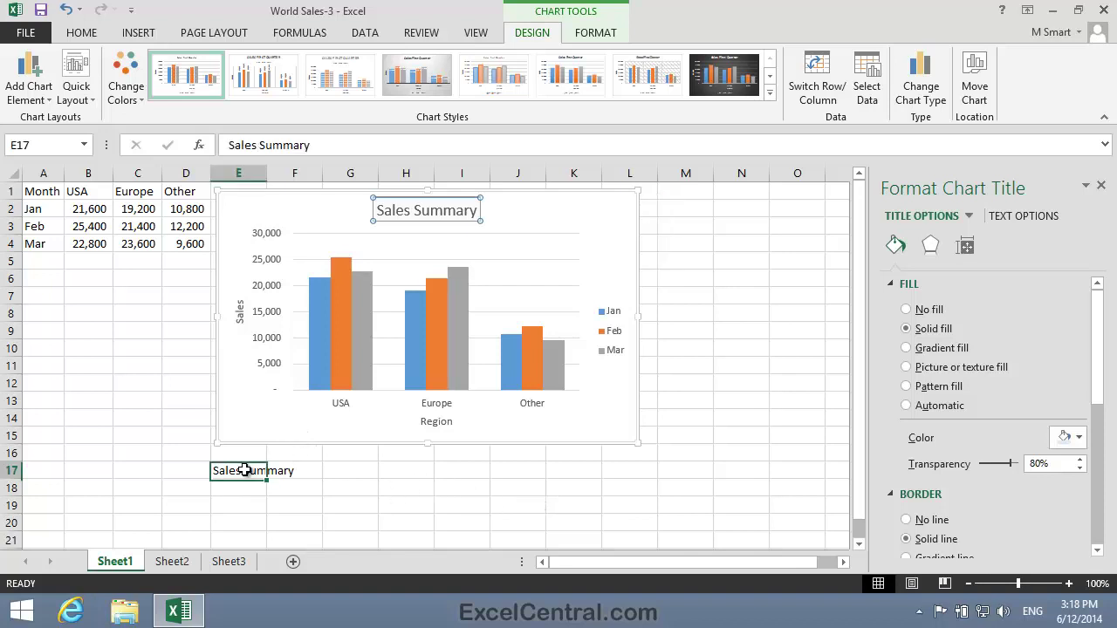
{"action": "type", "text": "tes"}
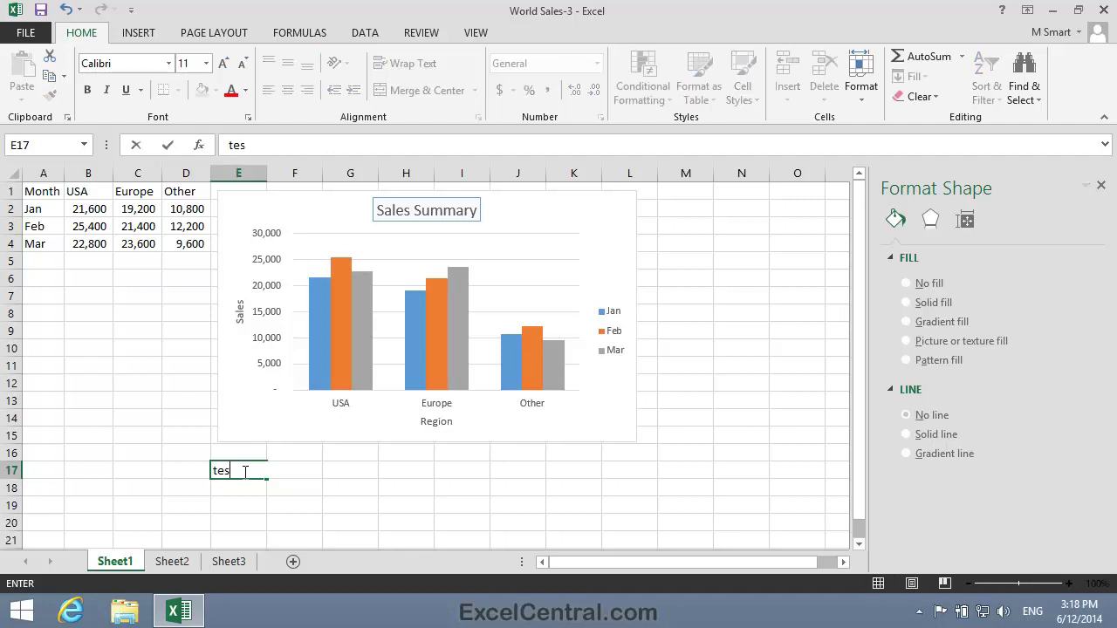
{"action": "type", "text": "t"}
{"action": "key", "text": "Return"}
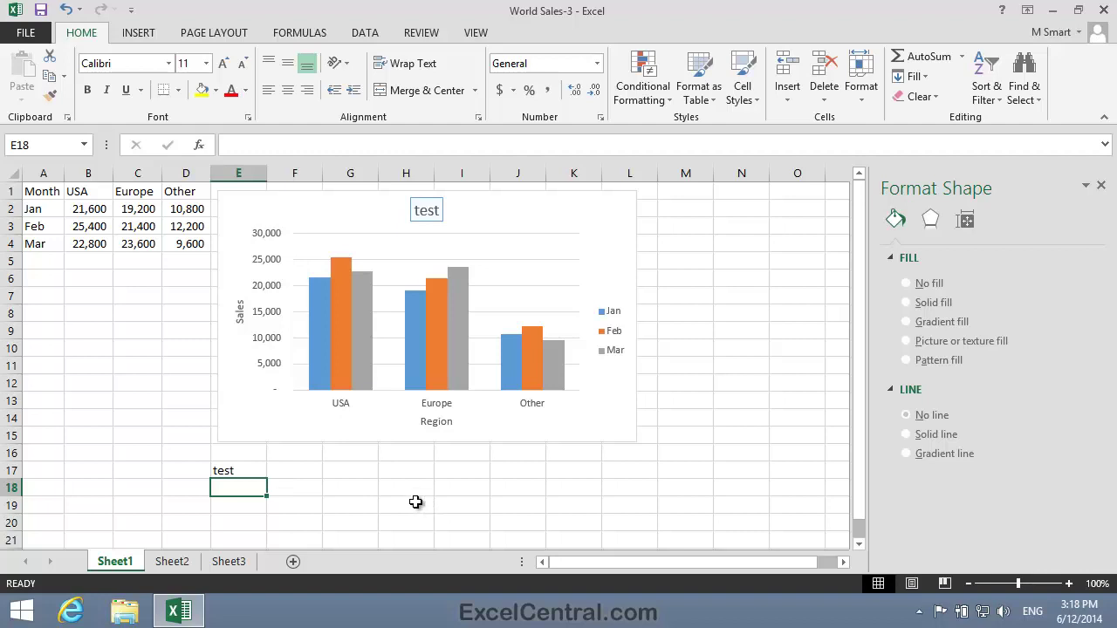
Replace the title's cell reference with fixed text 'Sales First Quarter' and clear E17
{"action": "left_click", "coordinate": [427, 212]}
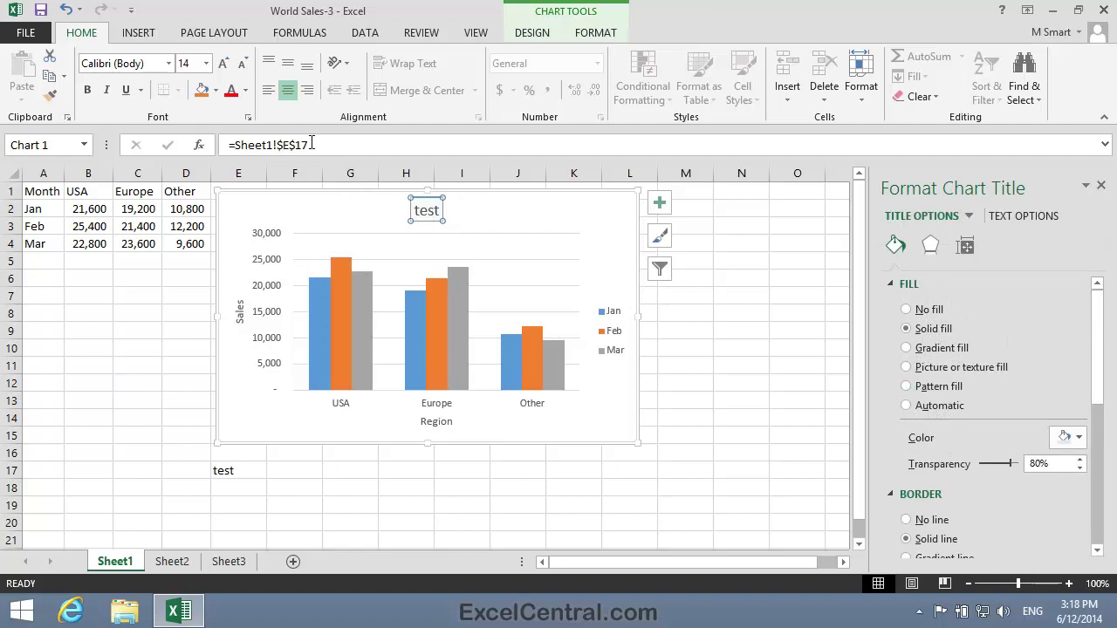
{"action": "left_click_drag", "start_coordinate": [336, 145], "coordinate": [227, 145]}
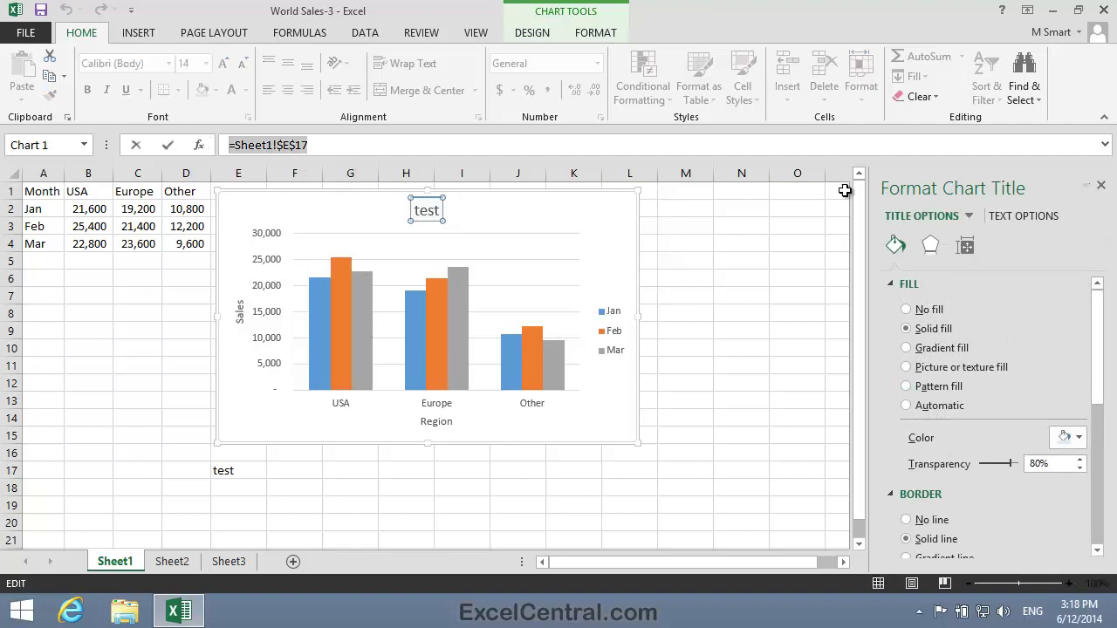
{"action": "type", "text": "Sa"}
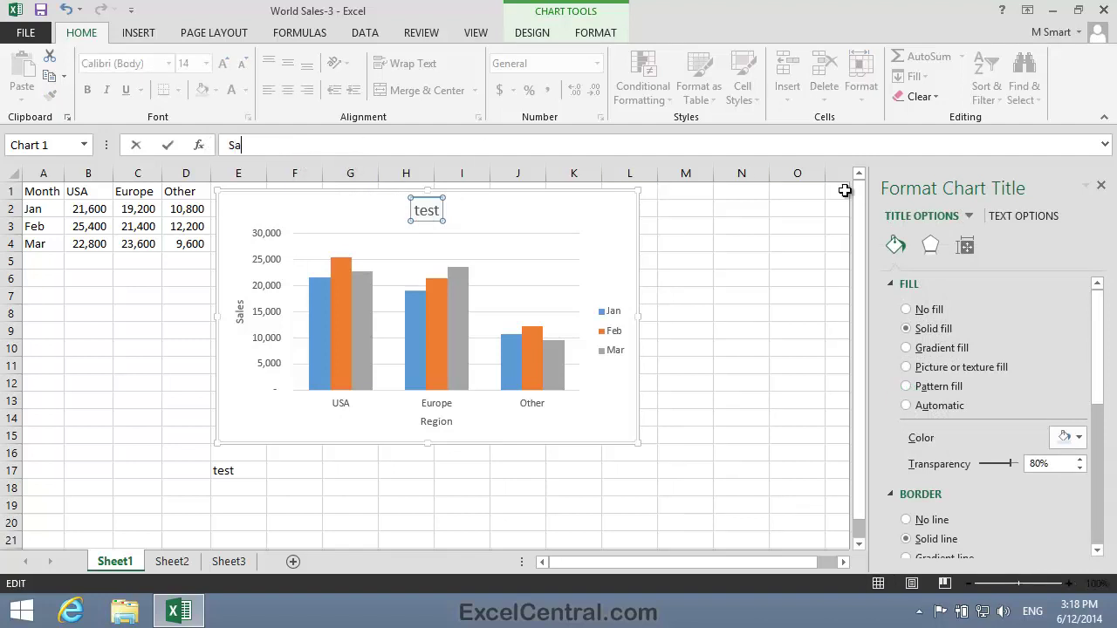
{"action": "type", "text": "les First Qu"}
{"action": "type", "text": "arter"}
{"action": "key", "text": "Return"}
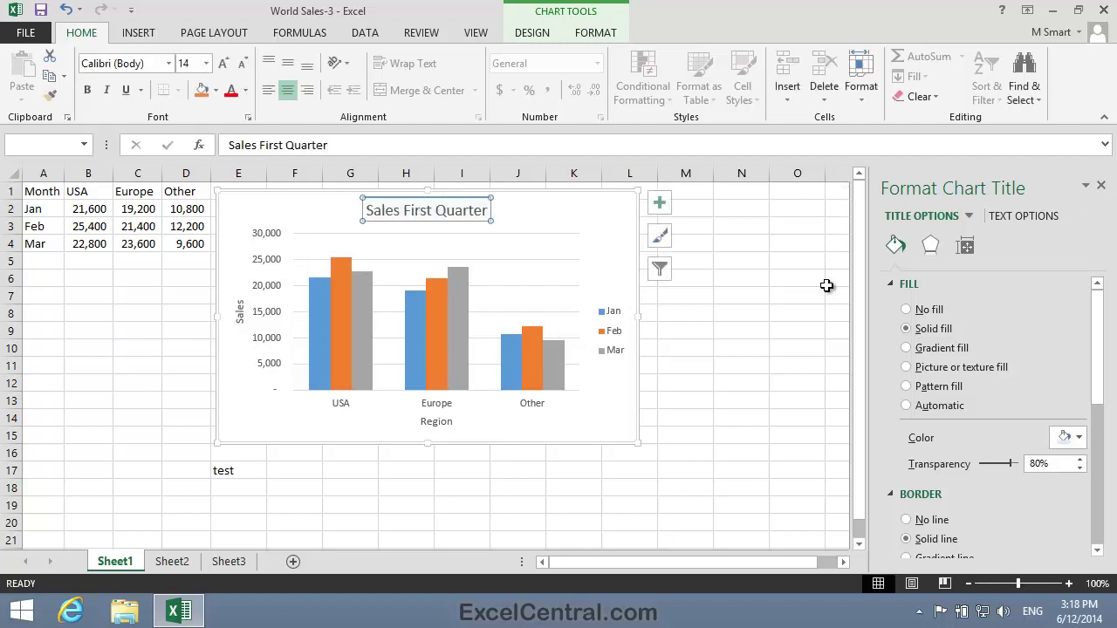
{"action": "left_click", "coordinate": [238, 472]}
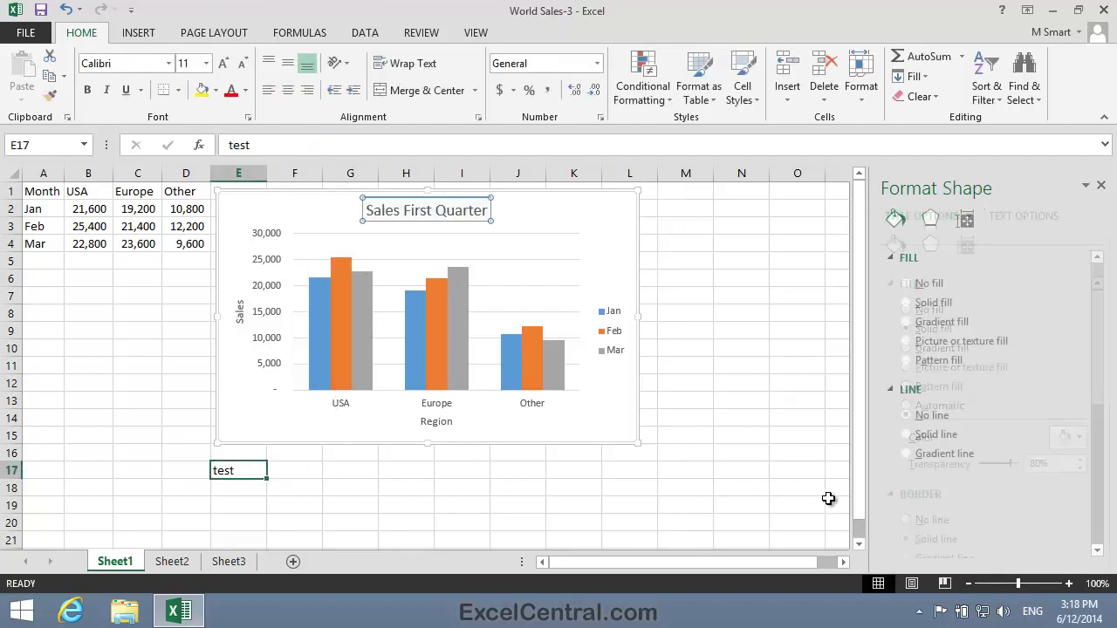
{"action": "key", "text": "Delete"}
Save the workbook as World Sales-4 in the Excel 2013 Essential Skills folder
{"action": "left_click", "coordinate": [39, 195]}
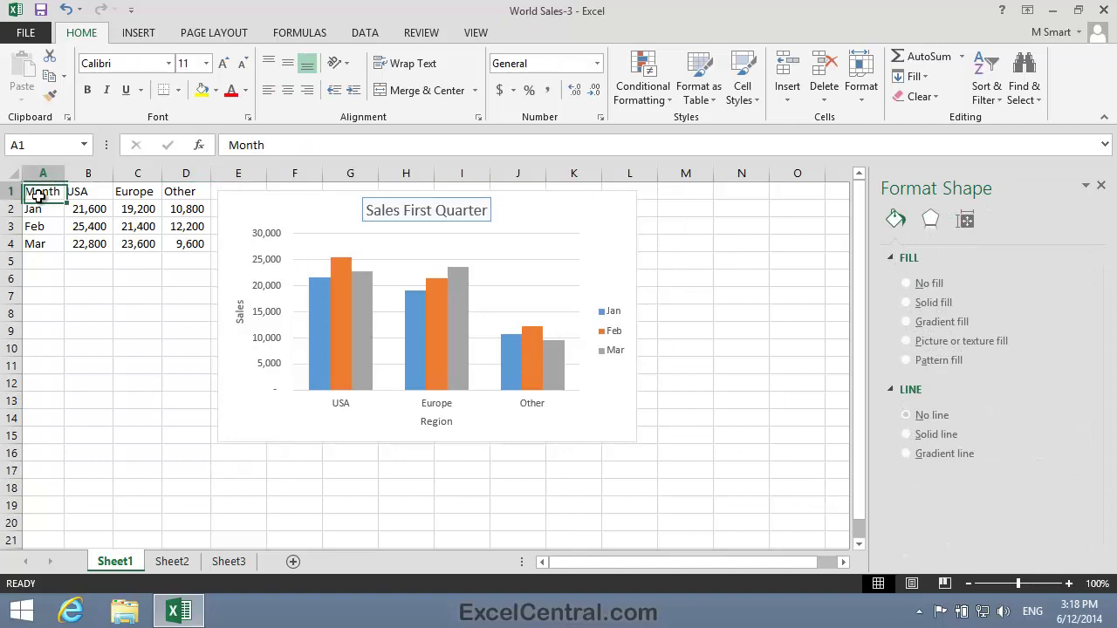
{"action": "left_click", "coordinate": [33, 35]}
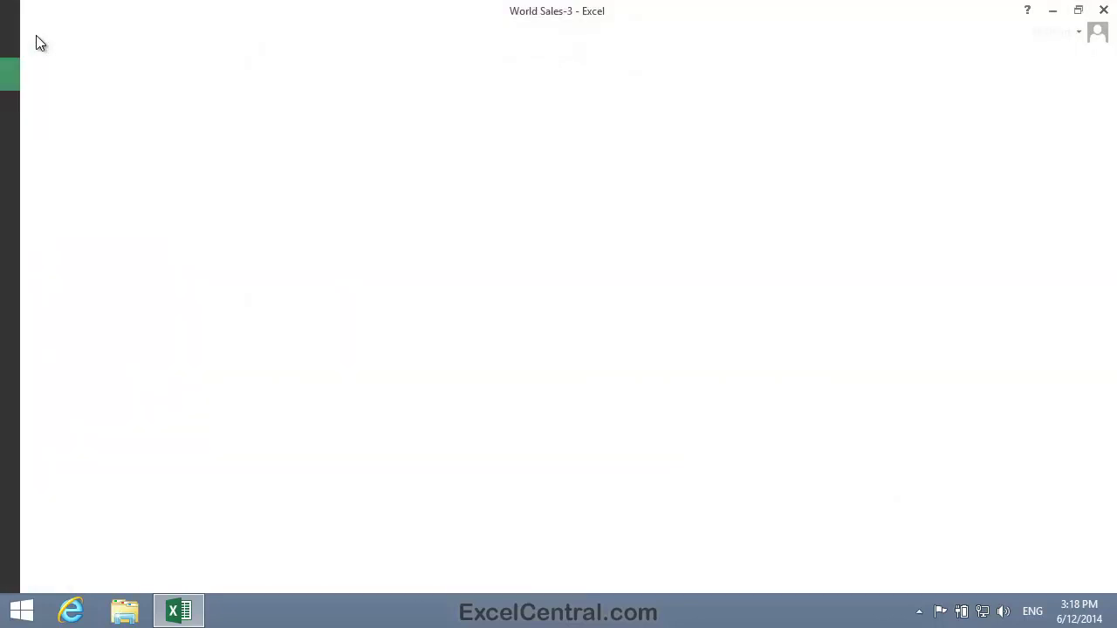
{"action": "left_click", "coordinate": [61, 207]}
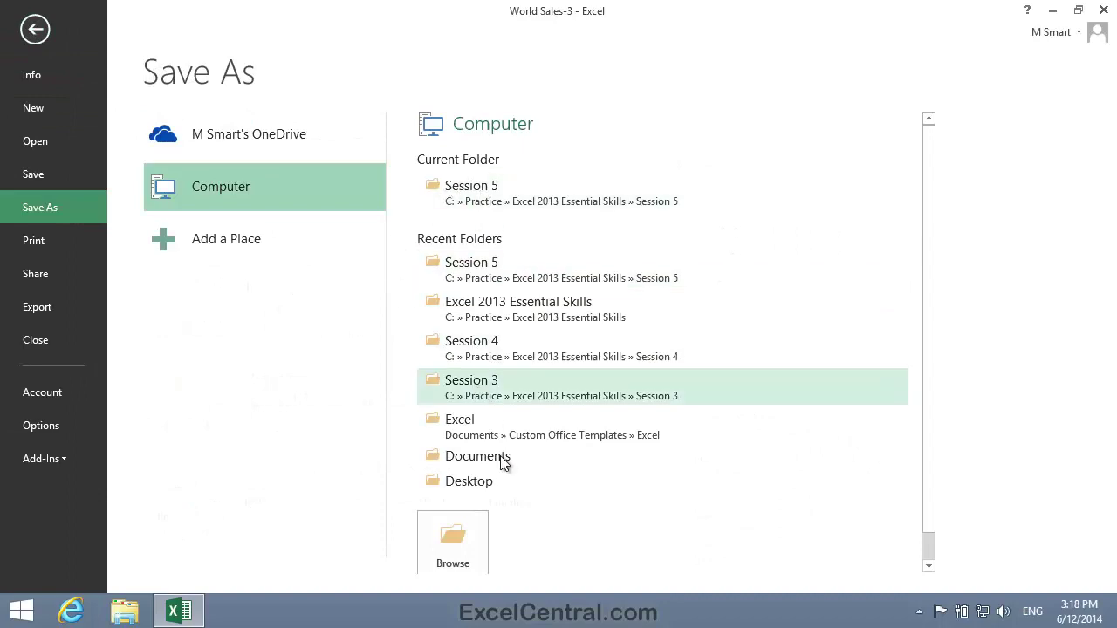
{"action": "left_click", "coordinate": [459, 550]}
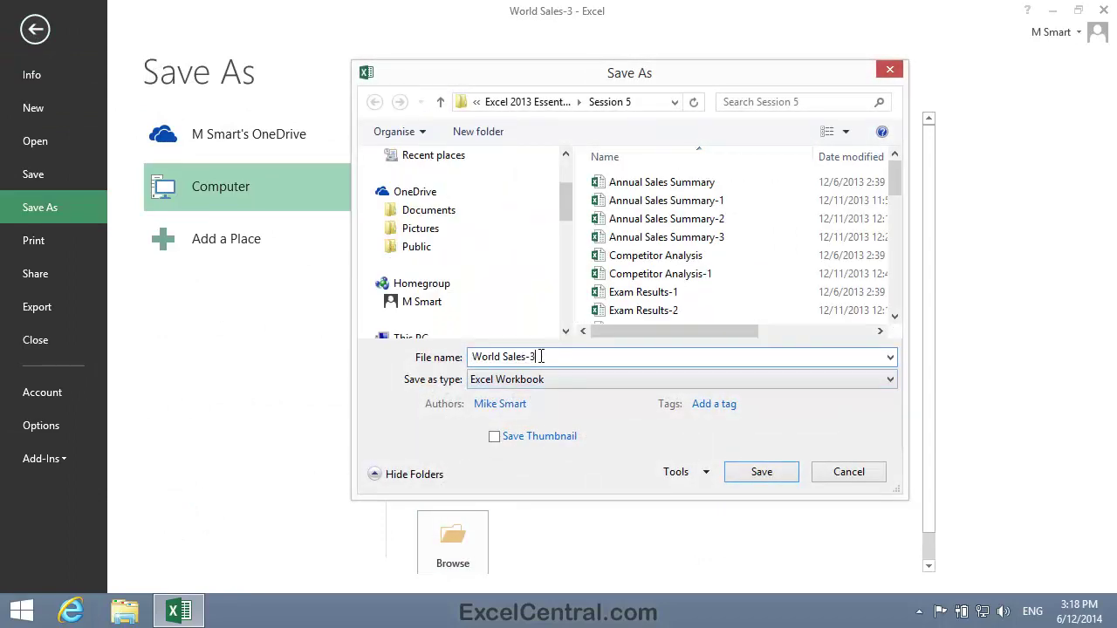
{"action": "key", "text": "BackSpace"}
{"action": "type", "text": "4"}
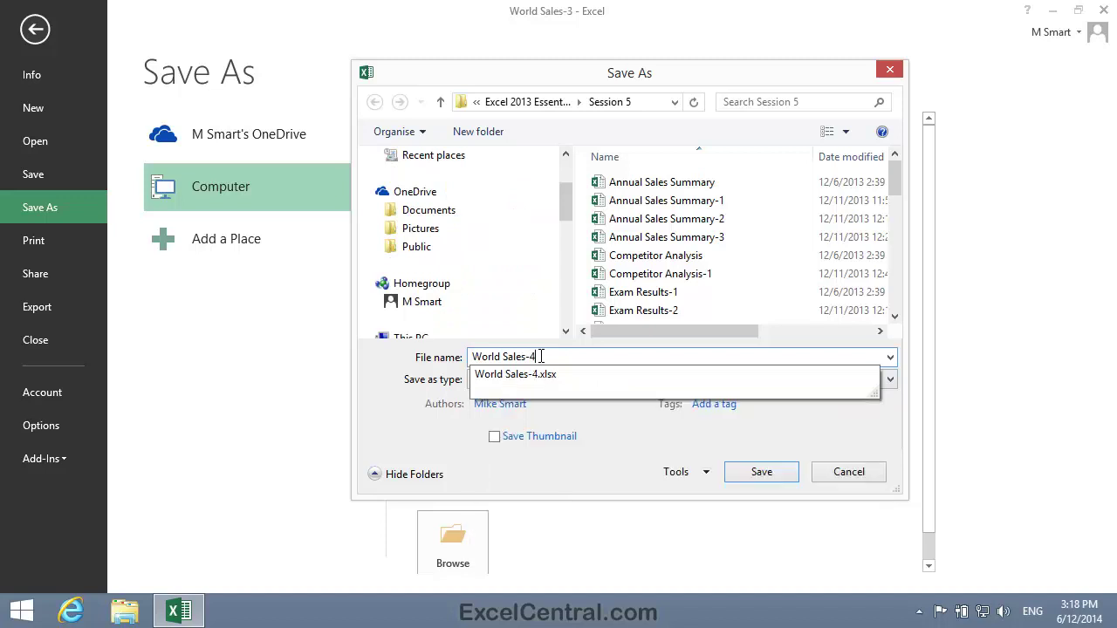
{"action": "scroll", "coordinate": [554, 249], "scroll_direction": "down", "scroll_amount": 3}
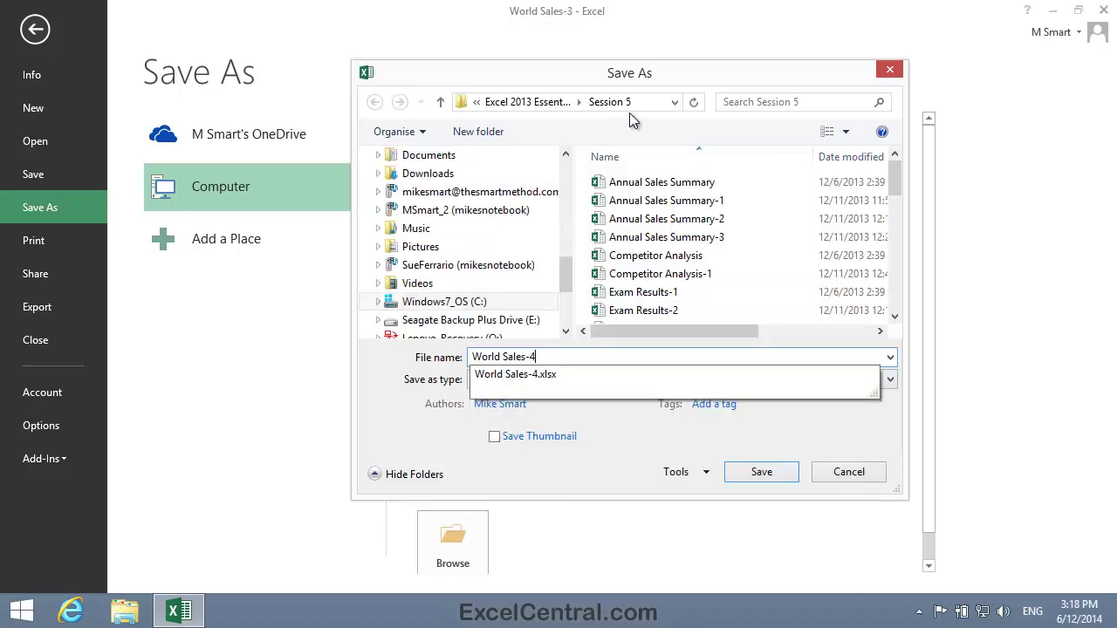
{"action": "left_click", "coordinate": [541, 102]}
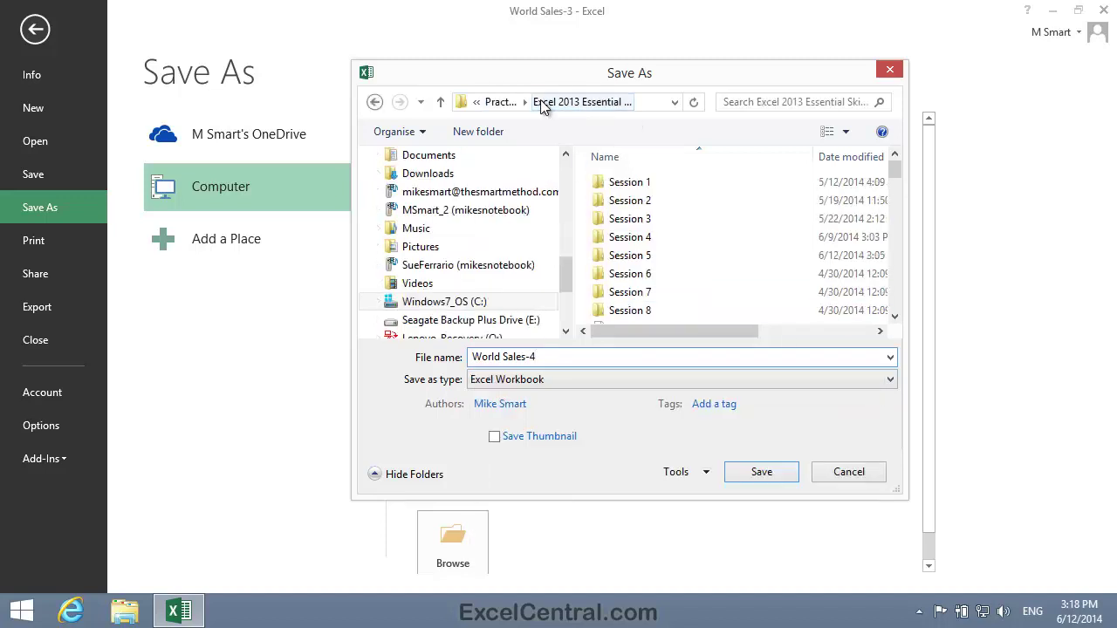
{"action": "left_click", "coordinate": [759, 480]}
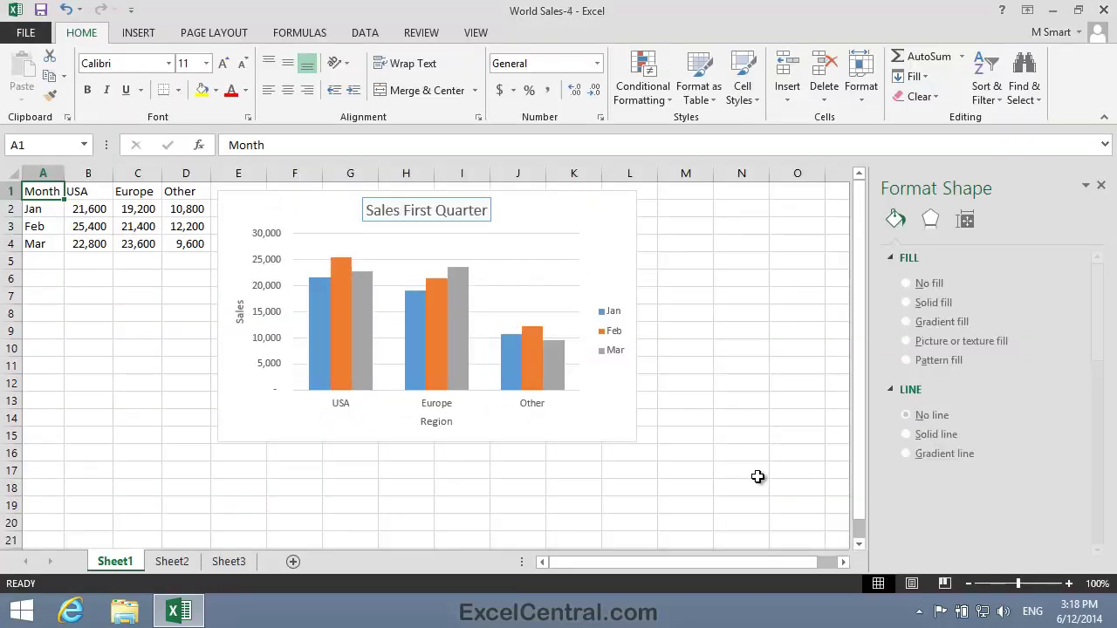